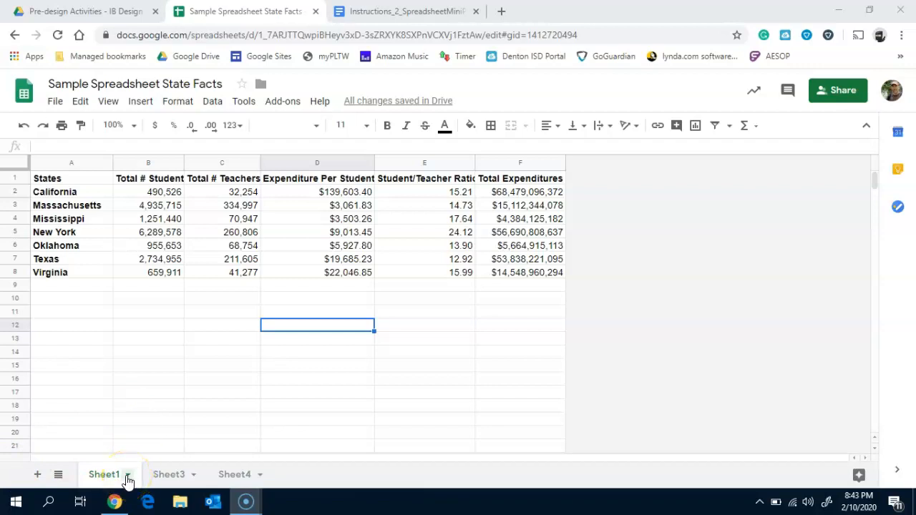
Rename Sheet1 as Alpha.
{"action": "left_click", "coordinate": [128, 476]}
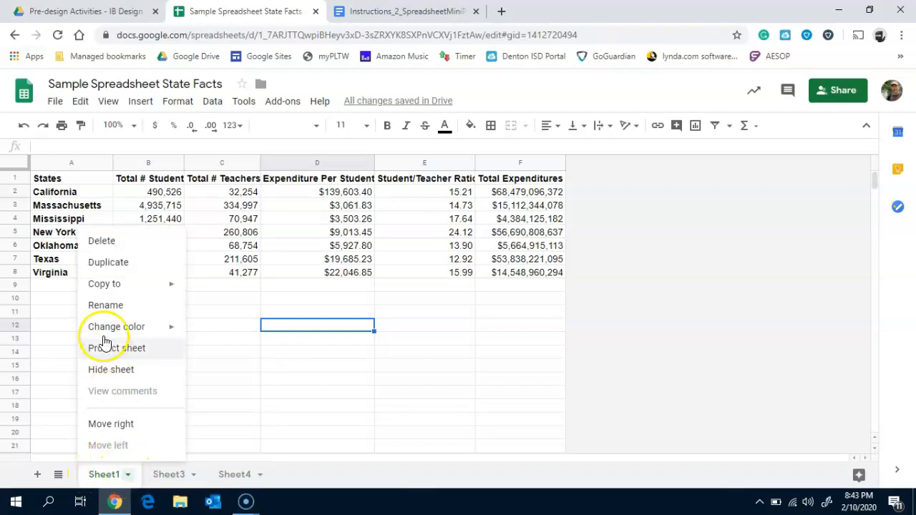
{"action": "left_click", "coordinate": [108, 305]}
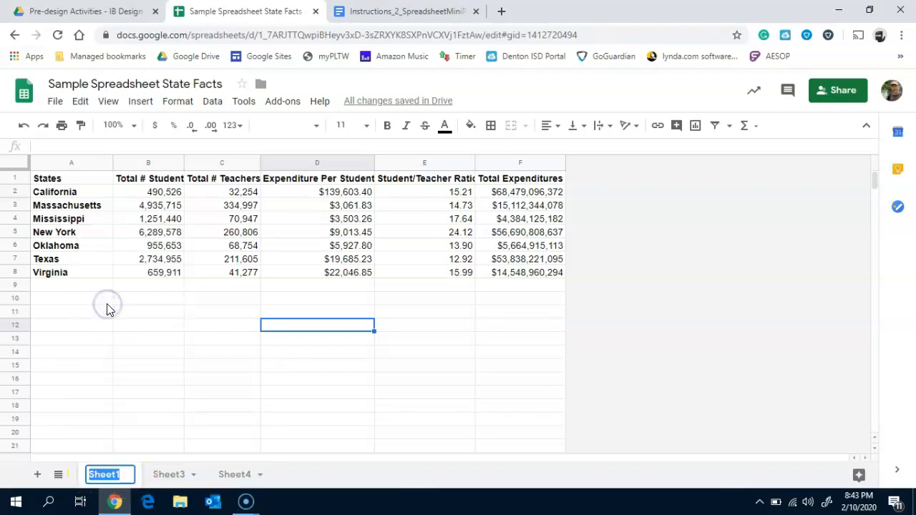
{"action": "type", "text": "A"}
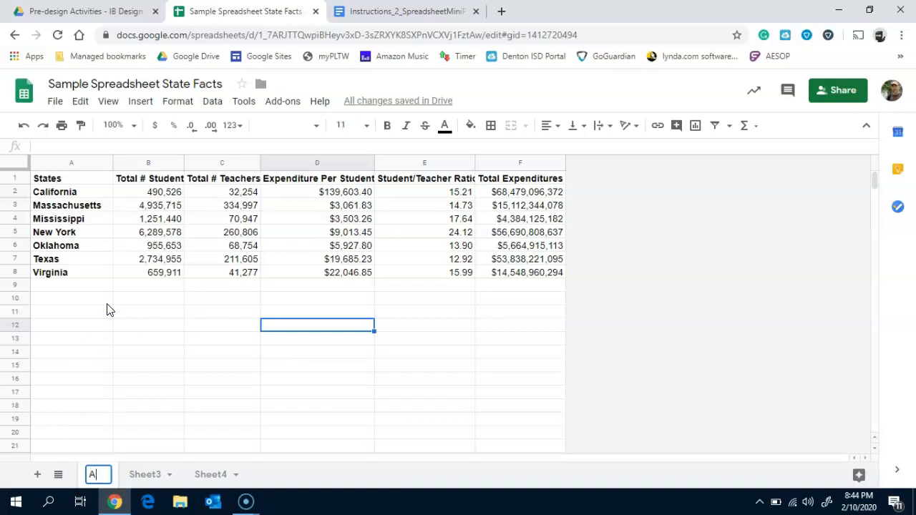
{"action": "type", "text": "lpha"}
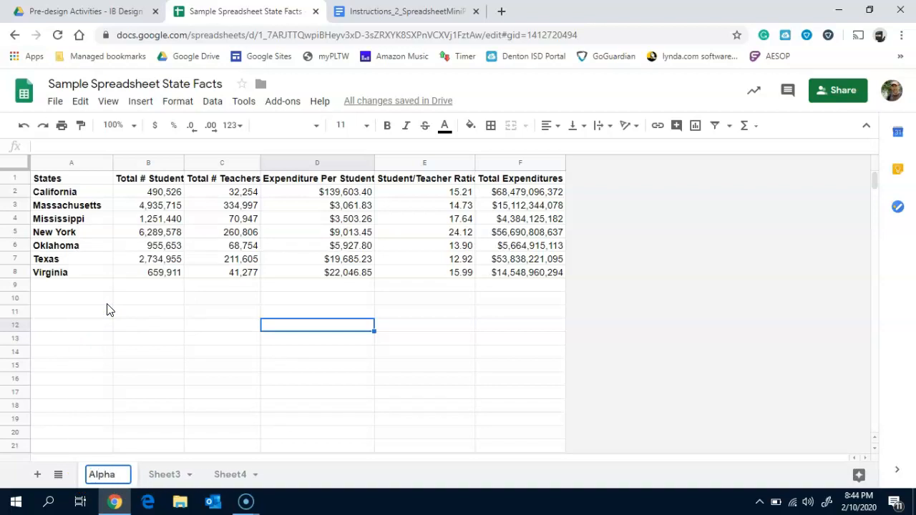
{"action": "key", "text": "Return"}
Rename Sheet3 as StuTeaRatio.
{"action": "left_click", "coordinate": [173, 476]}
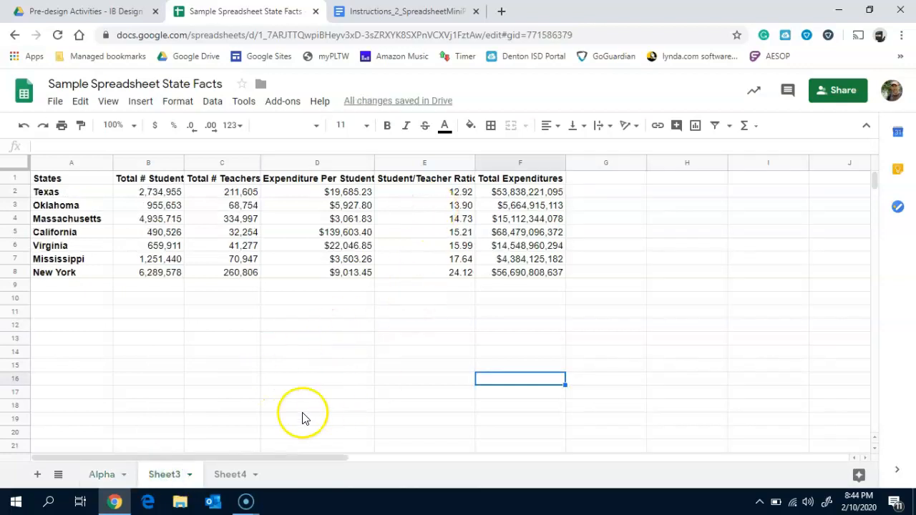
{"action": "left_click", "coordinate": [191, 478]}
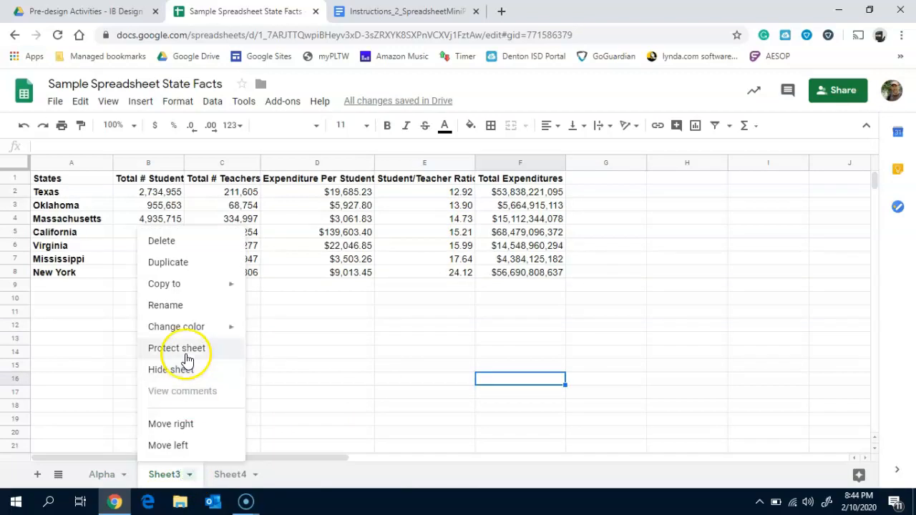
{"action": "left_click", "coordinate": [185, 309]}
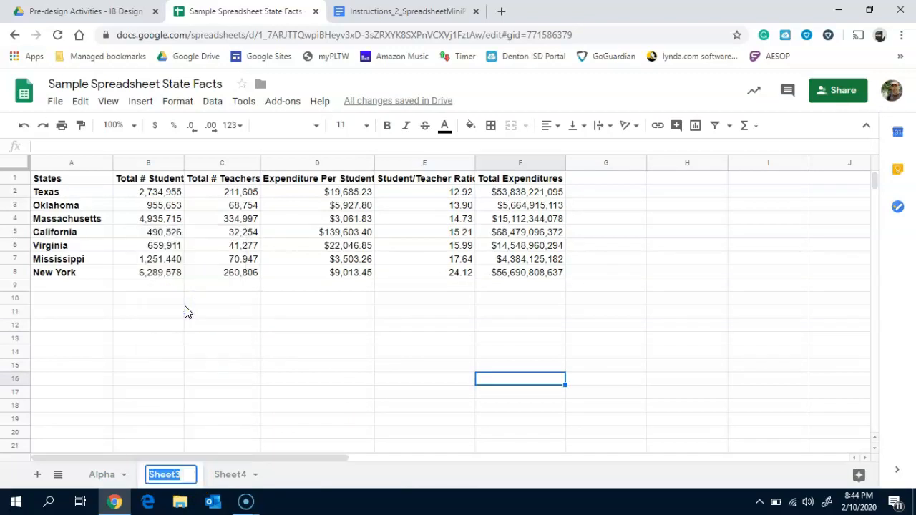
{"action": "type", "text": "St"}
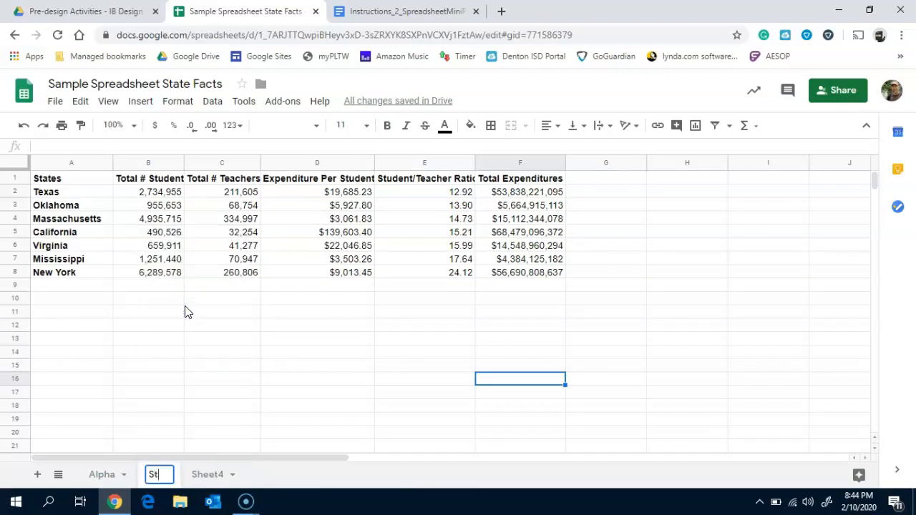
{"action": "type", "text": "uTeaRatio"}
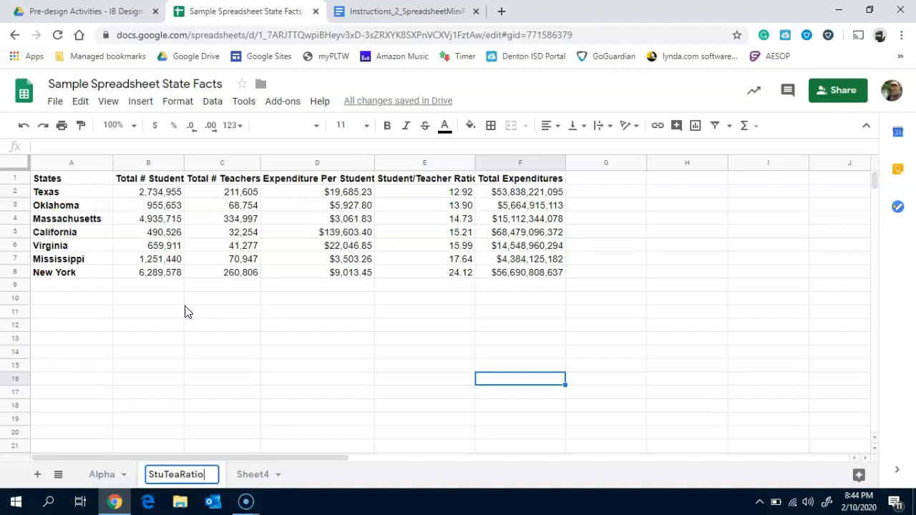
Rename Sheet4 as TotalEx.
{"action": "left_click", "coordinate": [243, 478]}
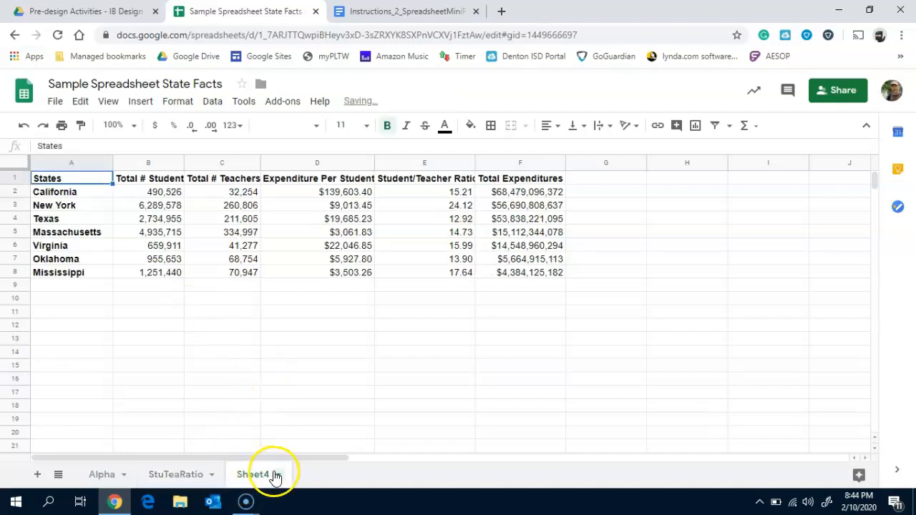
{"action": "left_click", "coordinate": [278, 478]}
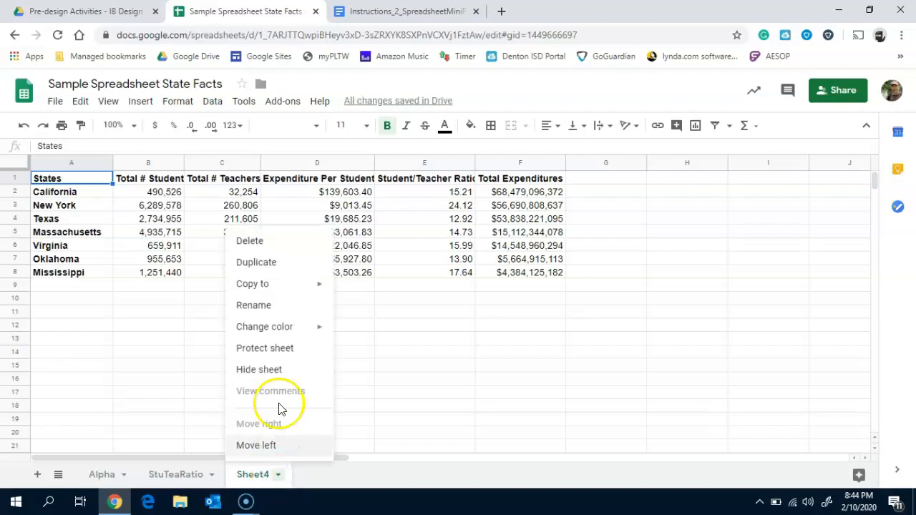
{"action": "left_click", "coordinate": [270, 315]}
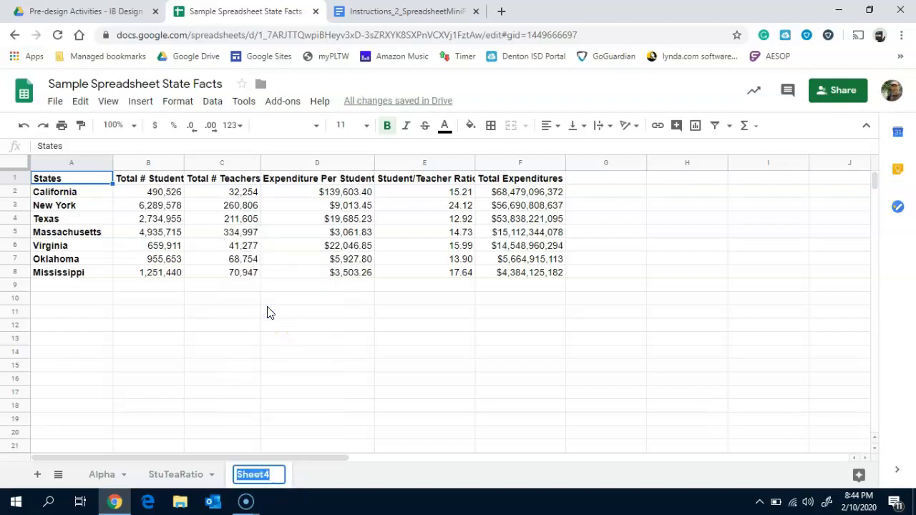
{"action": "type", "text": "Total"}
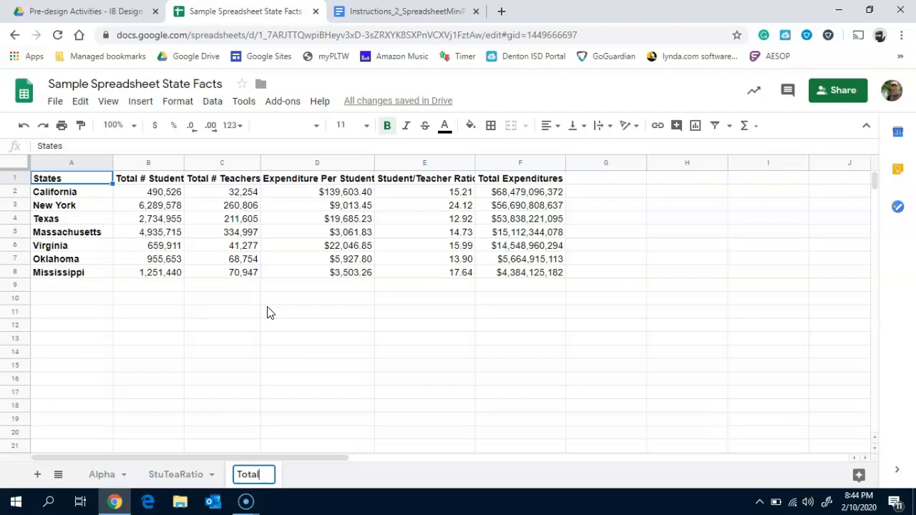
{"action": "type", "text": "Ex"}
{"action": "key", "text": "Return"}
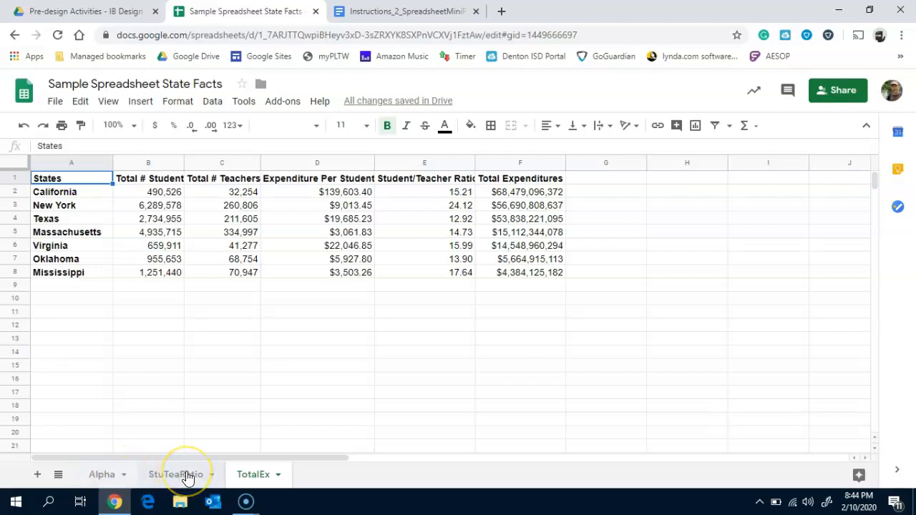
Look at the Alpha sheet briefly and switch to the StuTeaRatio sheet.
{"action": "left_click", "coordinate": [100, 477]}
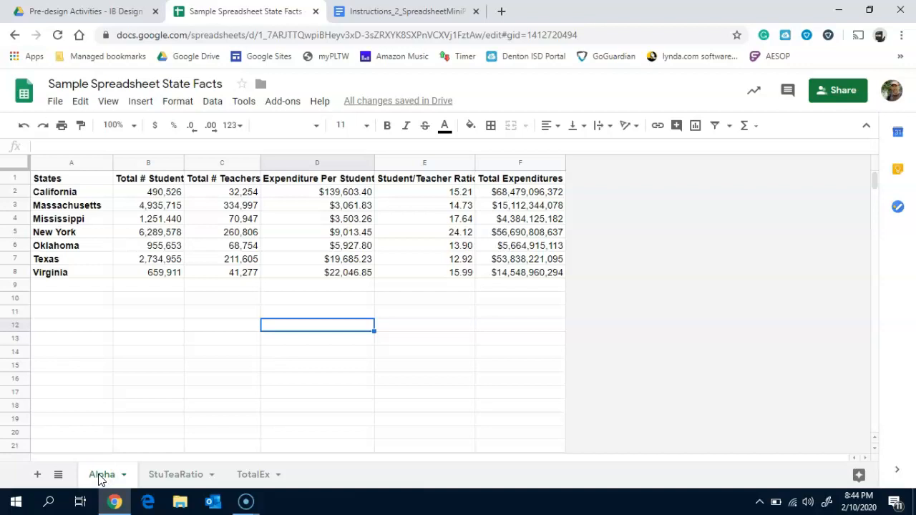
{"action": "left_click", "coordinate": [163, 477]}
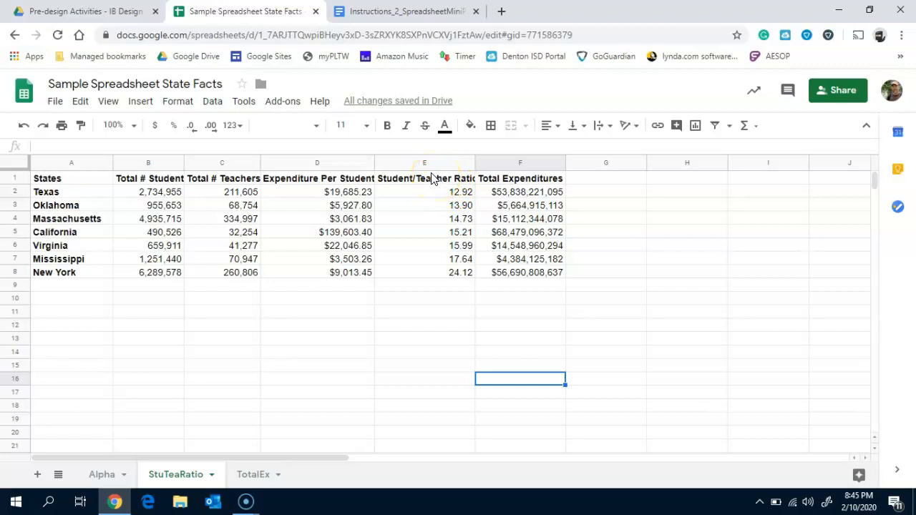
Try charting only the Student/Teacher Ratio column, E1:E8, and delete the resulting chart.
{"action": "left_click_drag", "start_coordinate": [432, 182], "coordinate": [430, 277]}
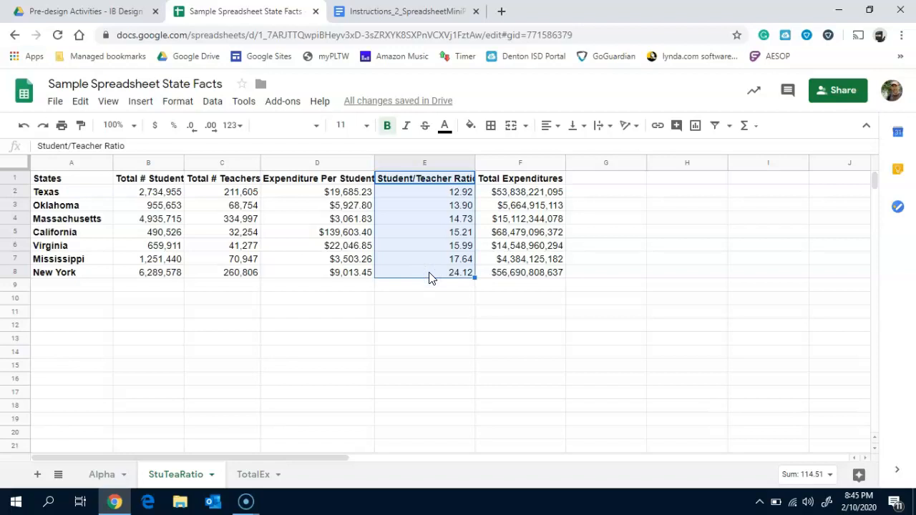
{"action": "left_click", "coordinate": [698, 128]}
{"action": "left_click", "coordinate": [140, 102]}
{"action": "left_click", "coordinate": [158, 290]}
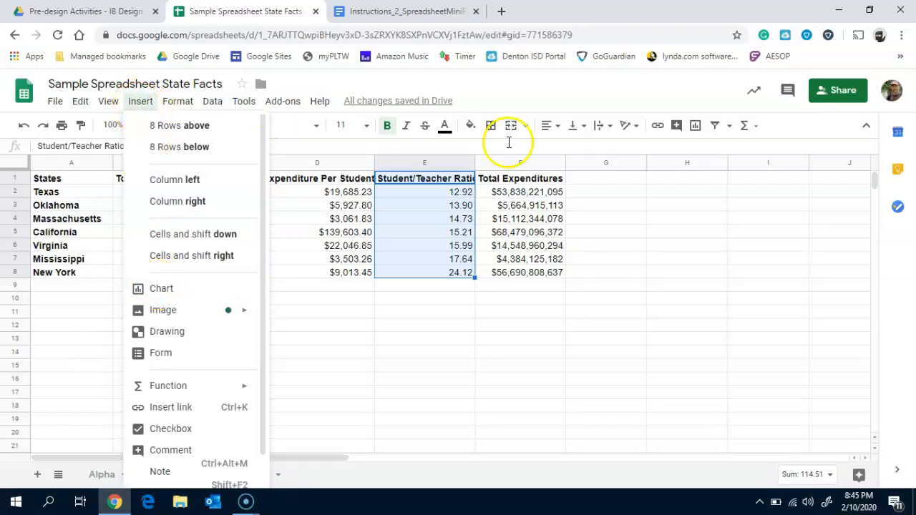
{"action": "left_click", "coordinate": [696, 128]}
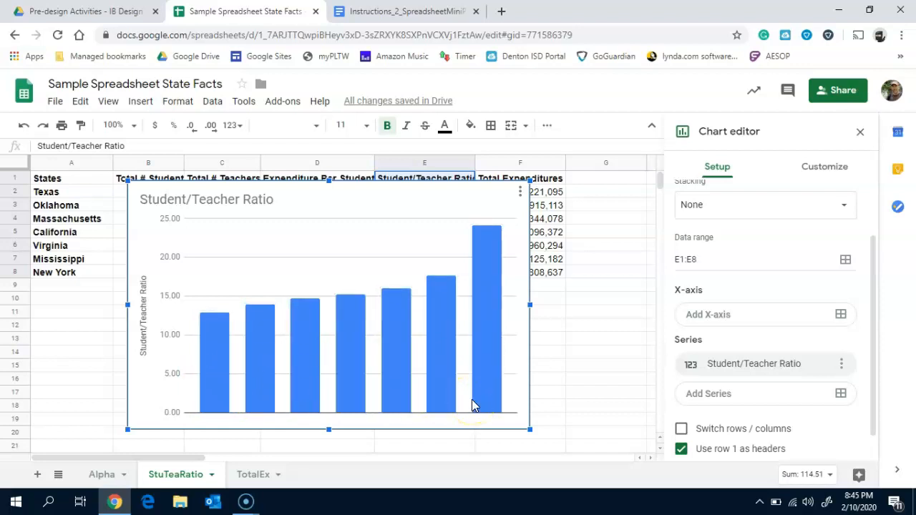
{"action": "left_click", "coordinate": [432, 187]}
{"action": "key", "text": "Delete"}
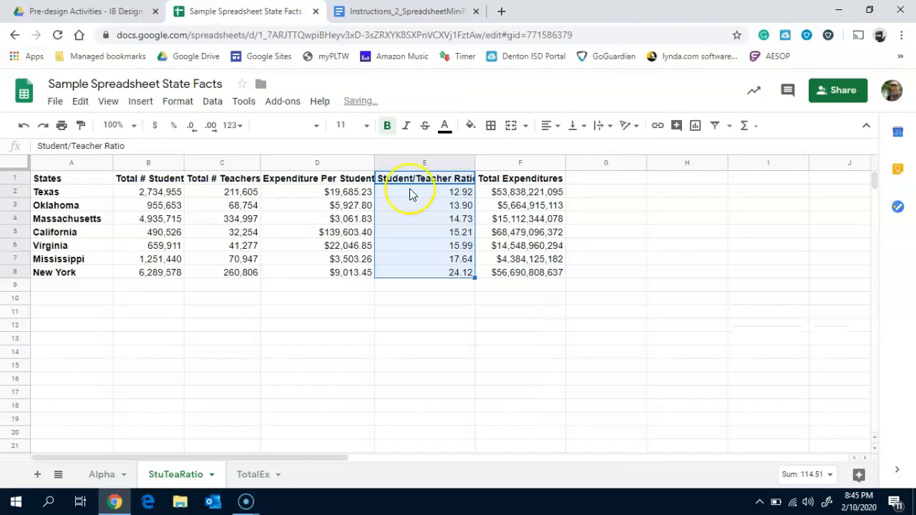
Insert a column chart from the States range A1:A8 together with the Student/Teacher Ratio range E1:E8.
{"action": "left_click", "coordinate": [75, 183]}
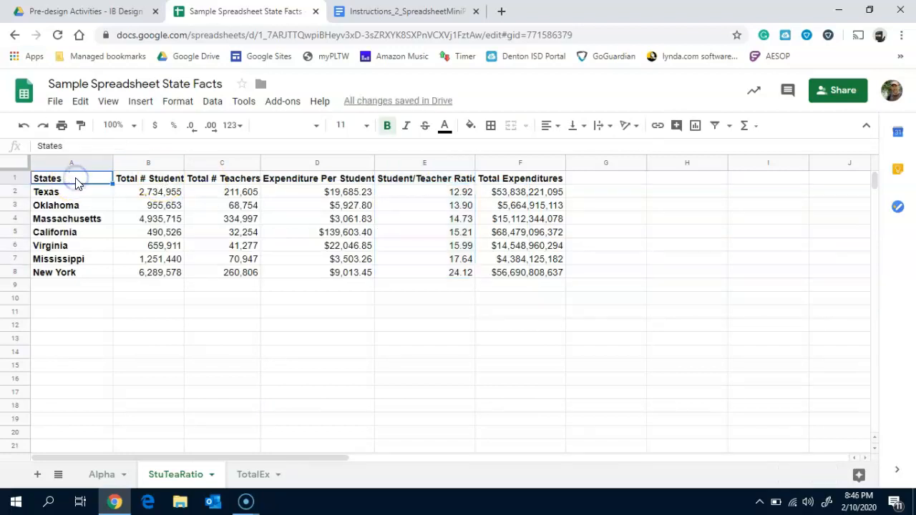
{"action": "left_click_drag", "start_coordinate": [74, 182], "coordinate": [74, 276]}
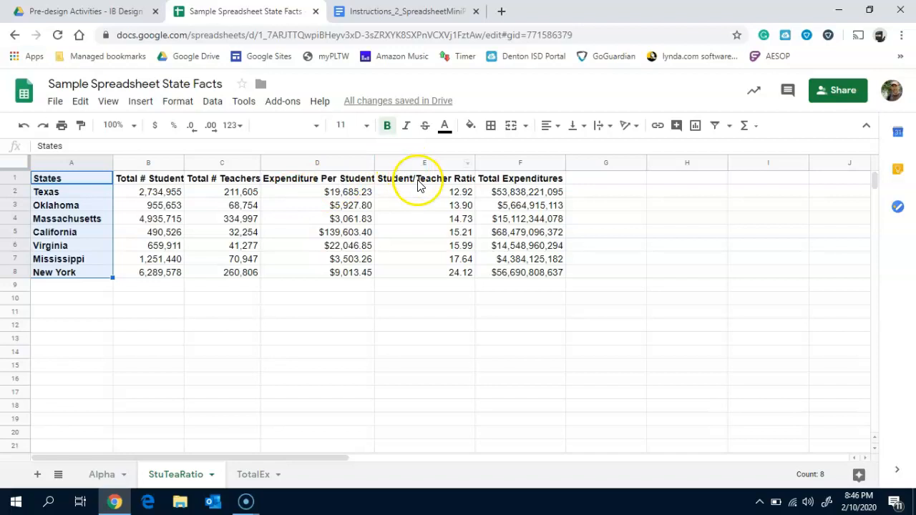
{"action": "left_click_drag", "start_coordinate": [419, 182], "coordinate": [415, 276]}
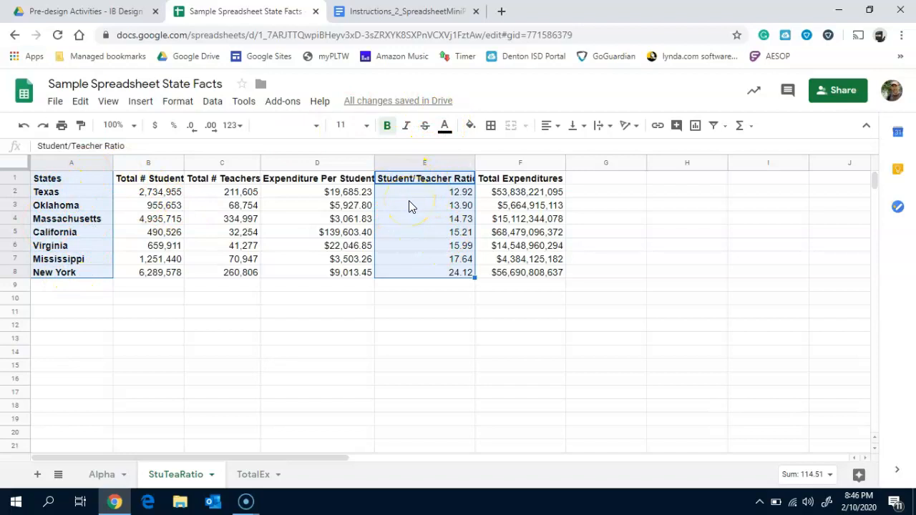
{"action": "left_click", "coordinate": [696, 126]}
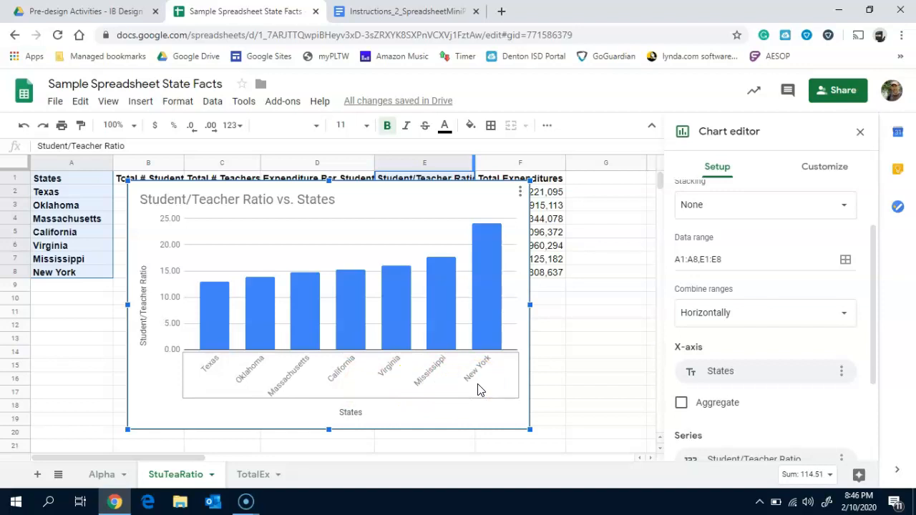
Change the chart title to "Student/Teacher Ratio by States".
{"action": "left_click", "coordinate": [405, 270]}
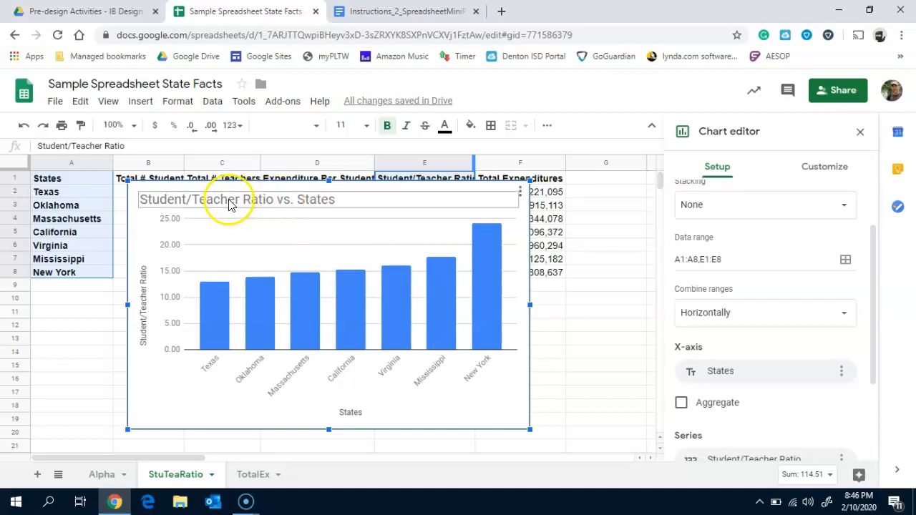
{"action": "double_click", "coordinate": [294, 204]}
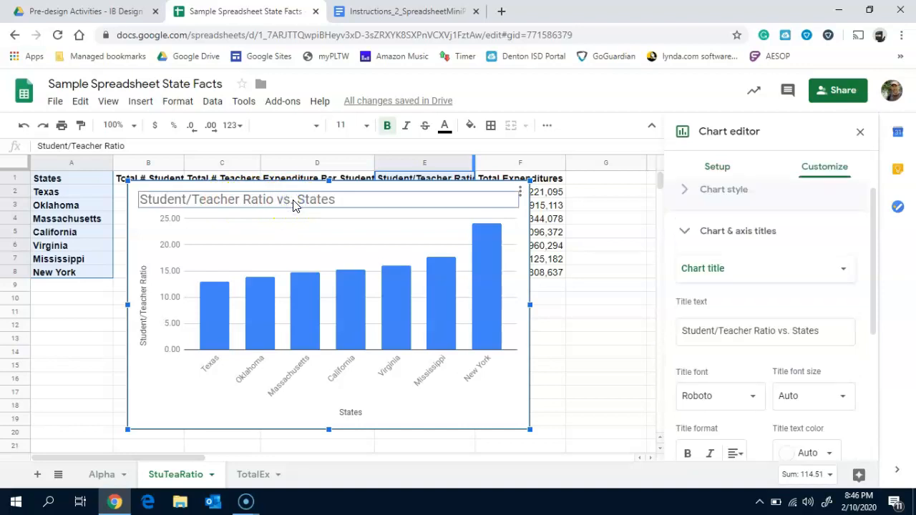
{"action": "left_click", "coordinate": [290, 200]}
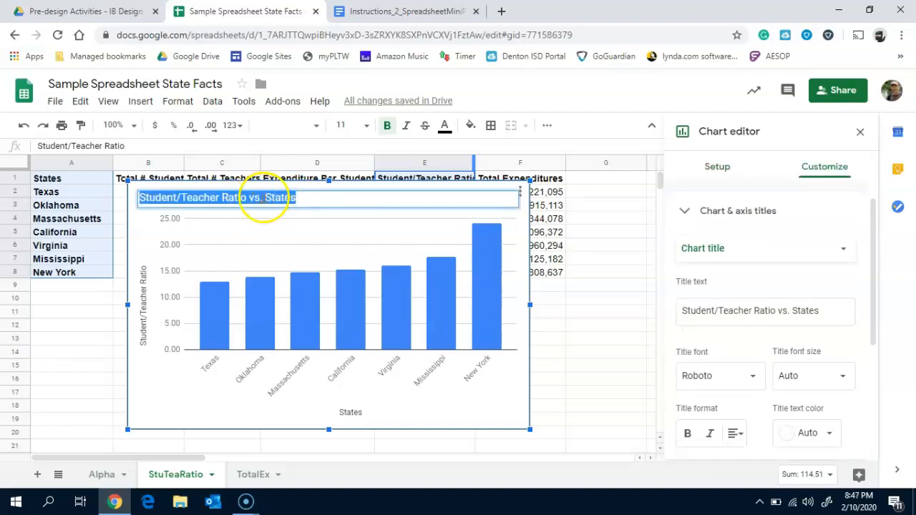
{"action": "left_click", "coordinate": [265, 199]}
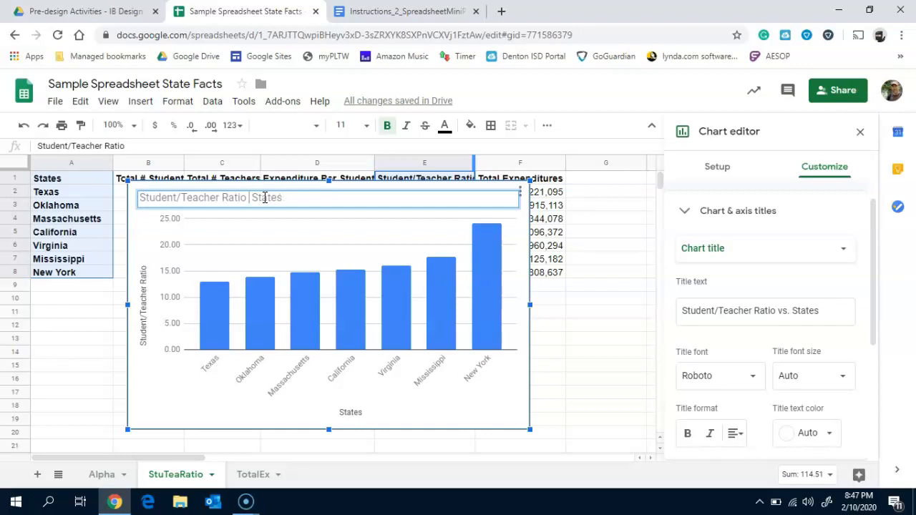
{"action": "type", "text": "by"}
{"action": "key", "text": "Return"}
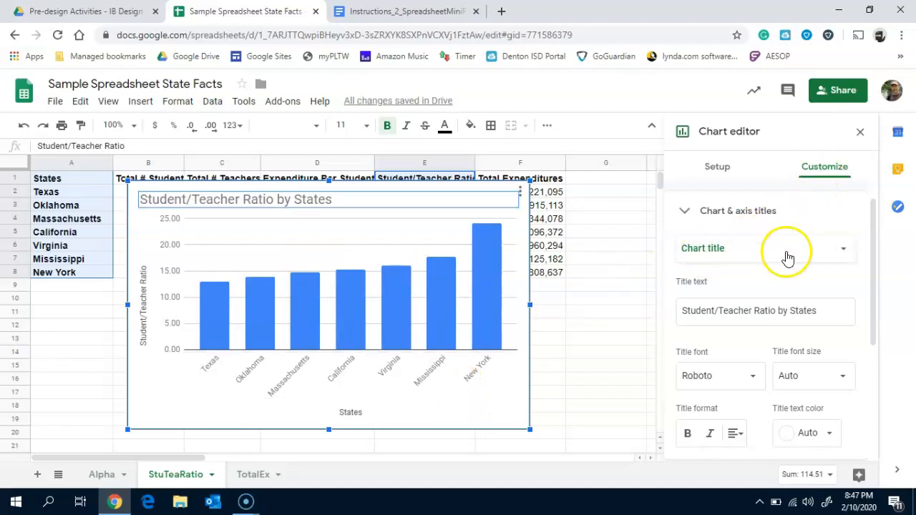
Set the color of the chart's Student/Teacher Ratio series to red and close the chart editor.
{"action": "scroll", "coordinate": [780, 310], "scroll_direction": "down", "scroll_amount": 3}
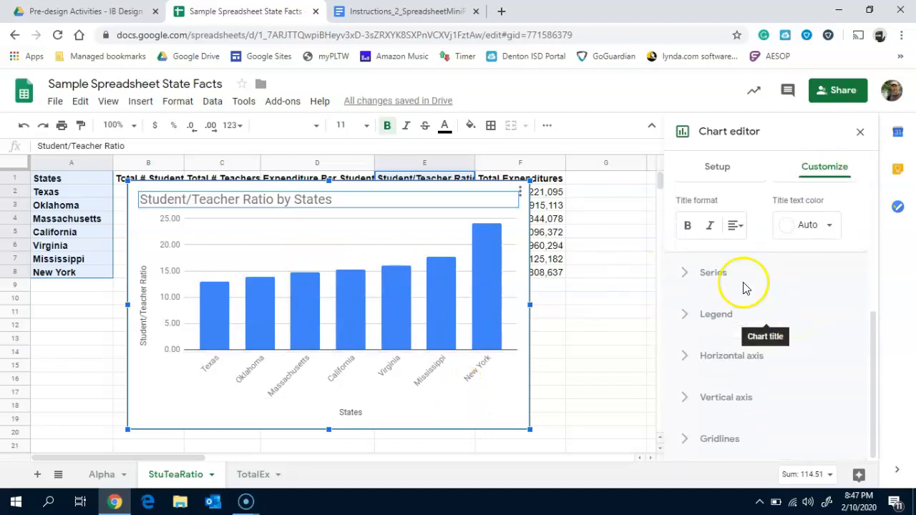
{"action": "left_click", "coordinate": [689, 275]}
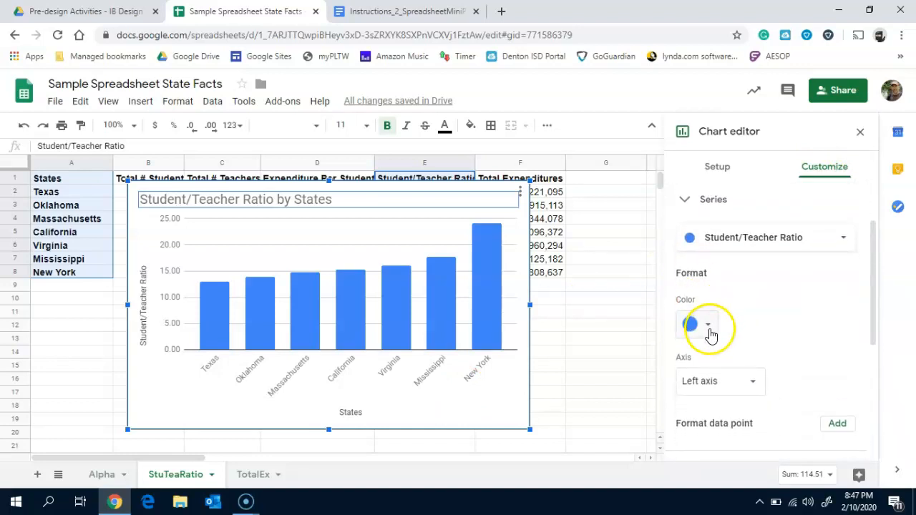
{"action": "left_click", "coordinate": [708, 326]}
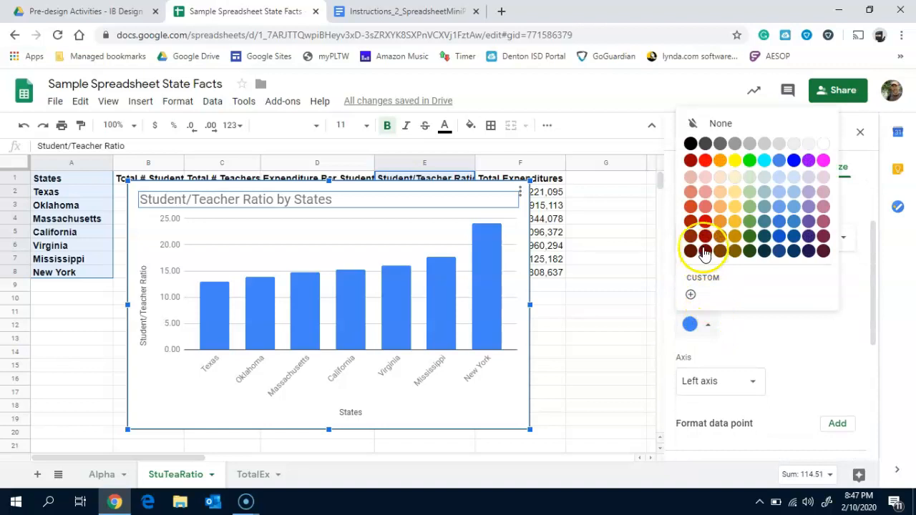
{"action": "left_click", "coordinate": [706, 160]}
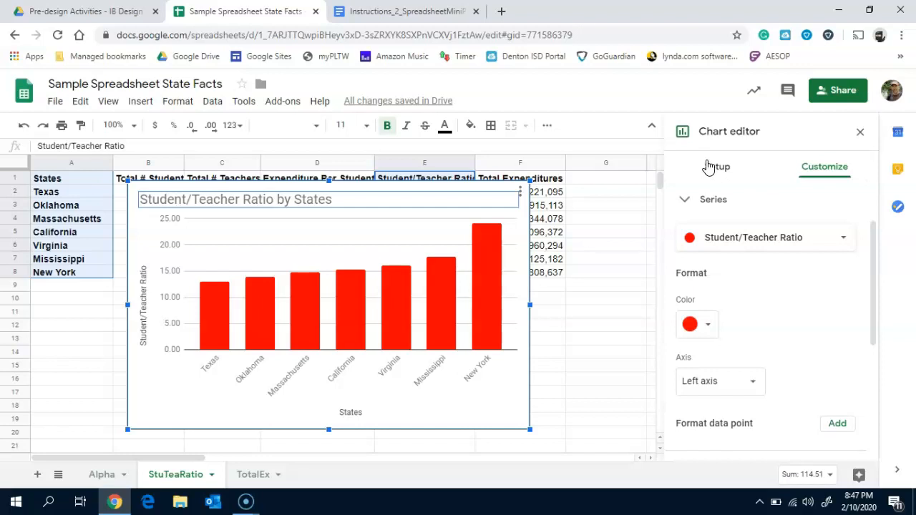
{"action": "left_click", "coordinate": [598, 349]}
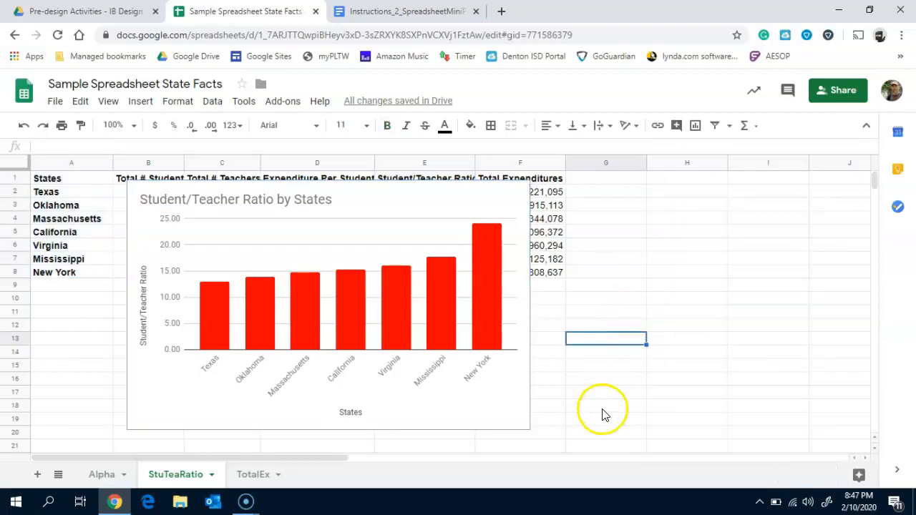
Move the Student/Teacher Ratio by States chart below the data table, starting around row 10.
{"action": "left_click", "coordinate": [351, 190]}
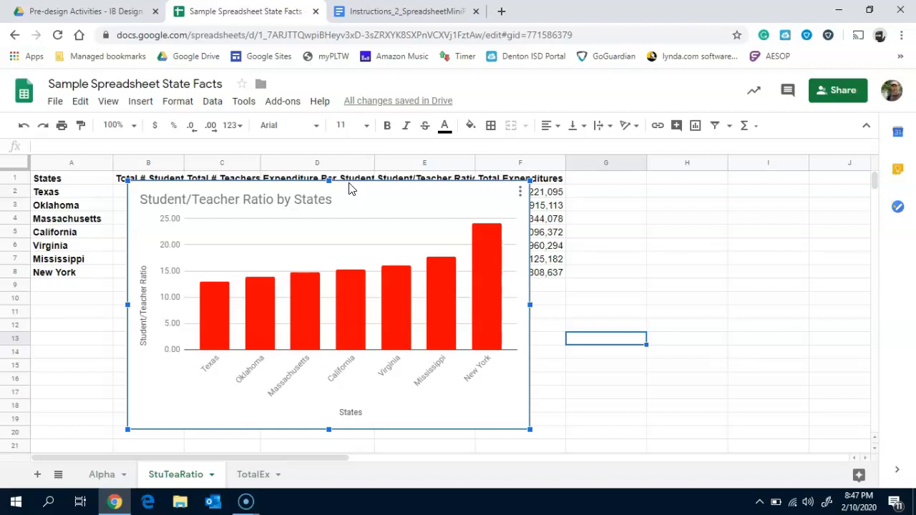
{"action": "left_click_drag", "start_coordinate": [348, 184], "coordinate": [316, 299]}
{"action": "scroll", "coordinate": [542, 341], "scroll_direction": "down", "scroll_amount": 2}
{"action": "left_click", "coordinate": [539, 344]}
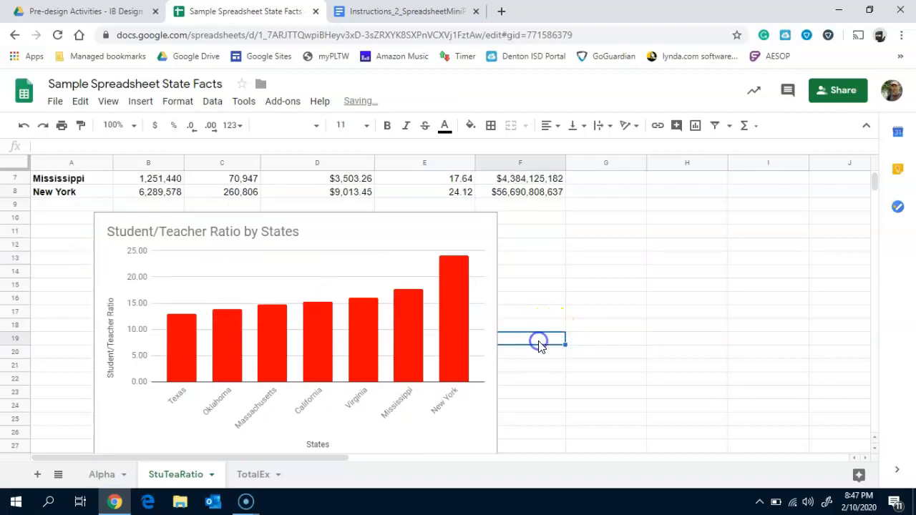
{"action": "scroll", "coordinate": [540, 345], "scroll_direction": "up", "scroll_amount": 2}
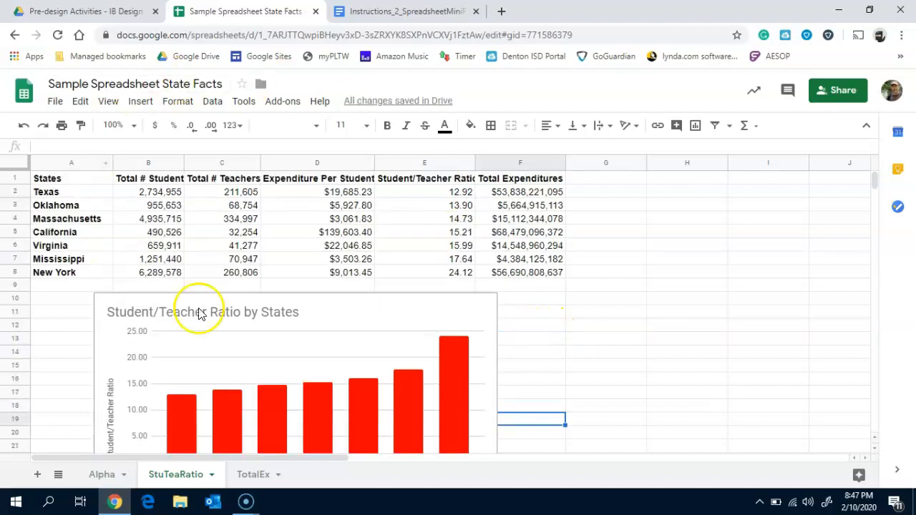
{"action": "scroll", "coordinate": [552, 368], "scroll_direction": "down", "scroll_amount": 1}
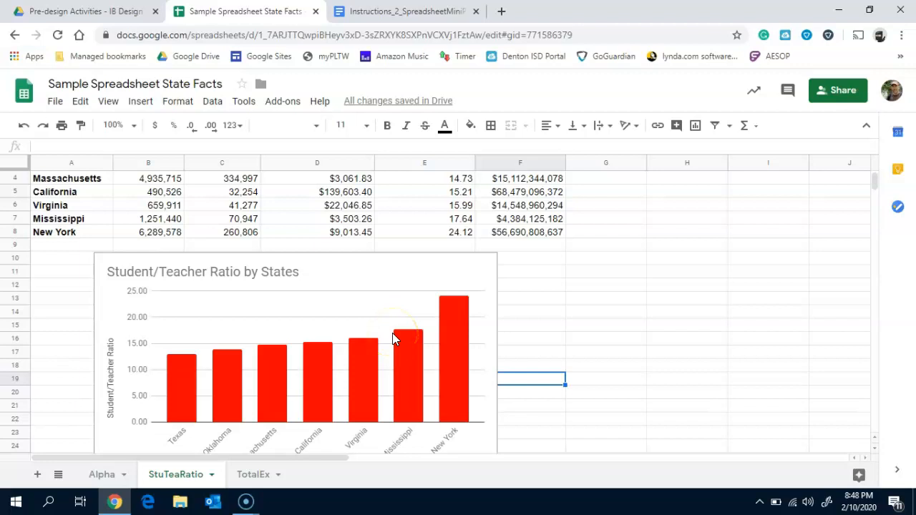
On the TotalEx sheet, insert a chart from the States range A1:A8 together with the Total Expenditures range F1:F8.
{"action": "left_click", "coordinate": [251, 476]}
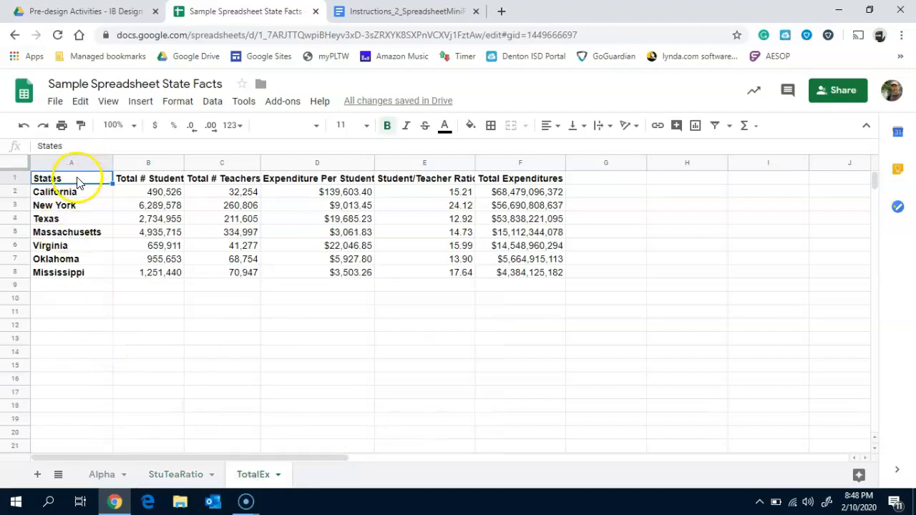
{"action": "left_click_drag", "start_coordinate": [74, 179], "coordinate": [71, 278]}
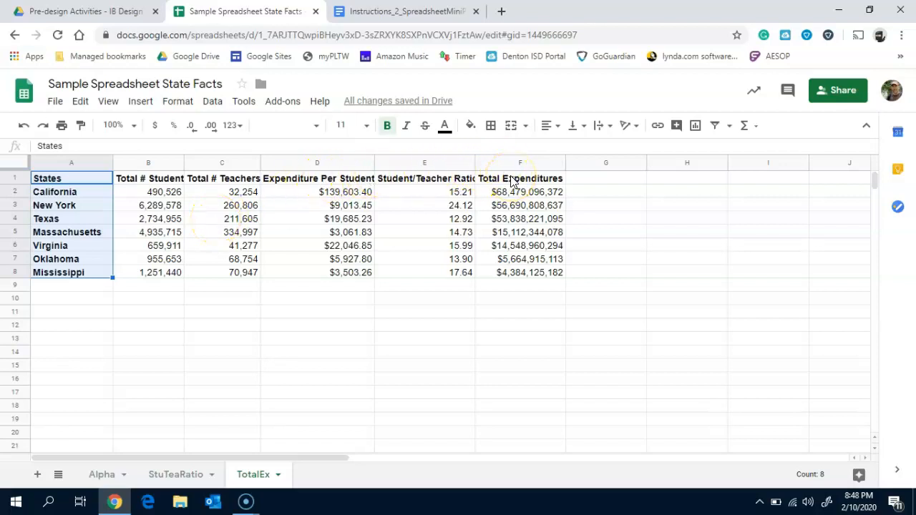
{"action": "left_click_drag", "start_coordinate": [511, 181], "coordinate": [511, 274]}
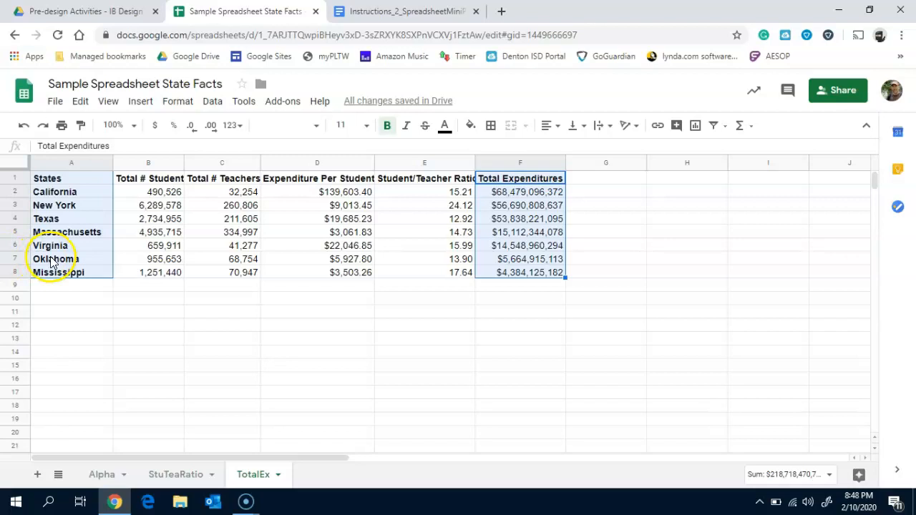
{"action": "left_click", "coordinate": [697, 127]}
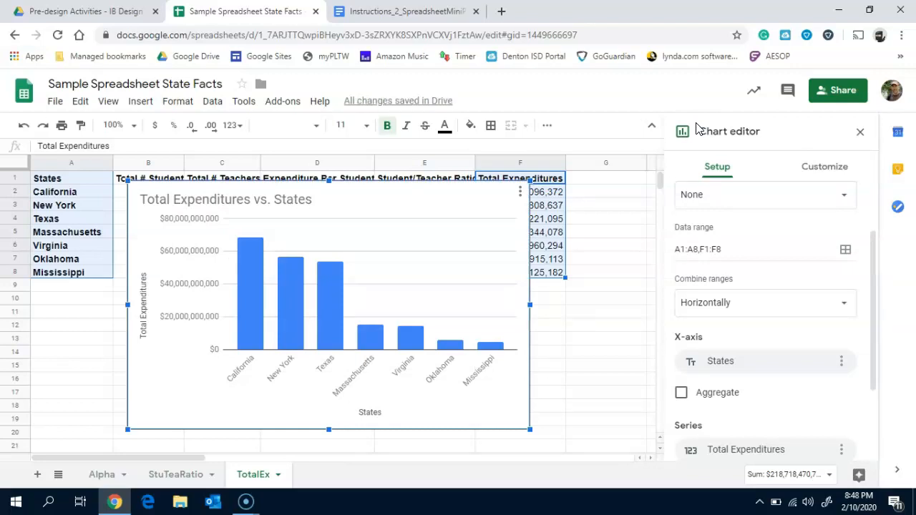
Change the Total Expenditures chart's type to a bar chart.
{"action": "left_click", "coordinate": [823, 171]}
{"action": "left_click", "coordinate": [738, 202]}
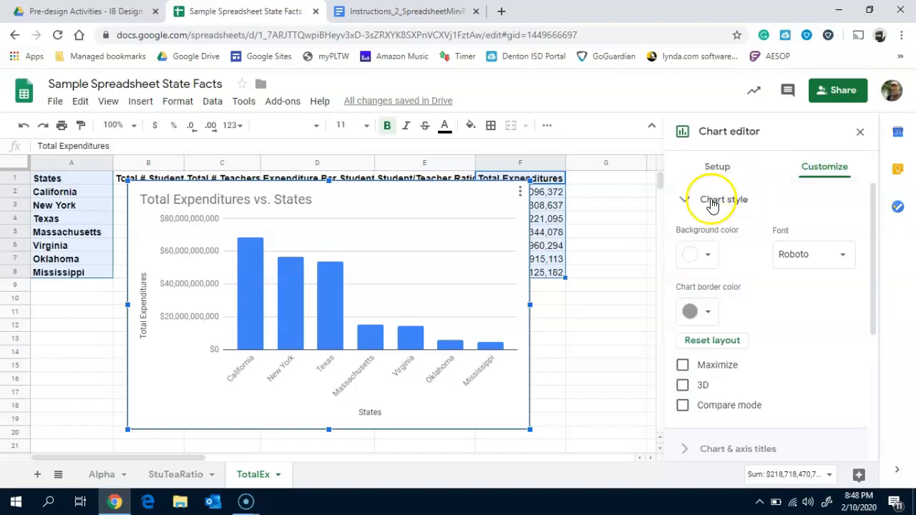
{"action": "left_click", "coordinate": [716, 169]}
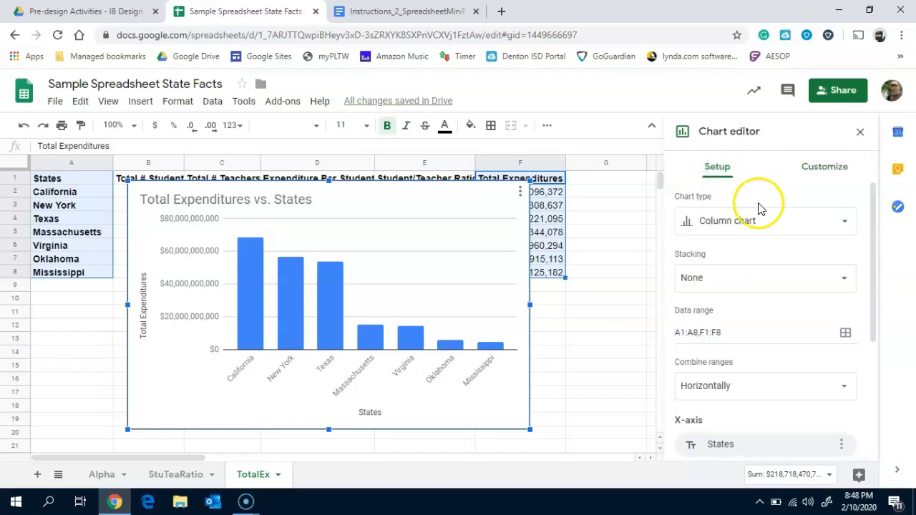
{"action": "left_click", "coordinate": [723, 185]}
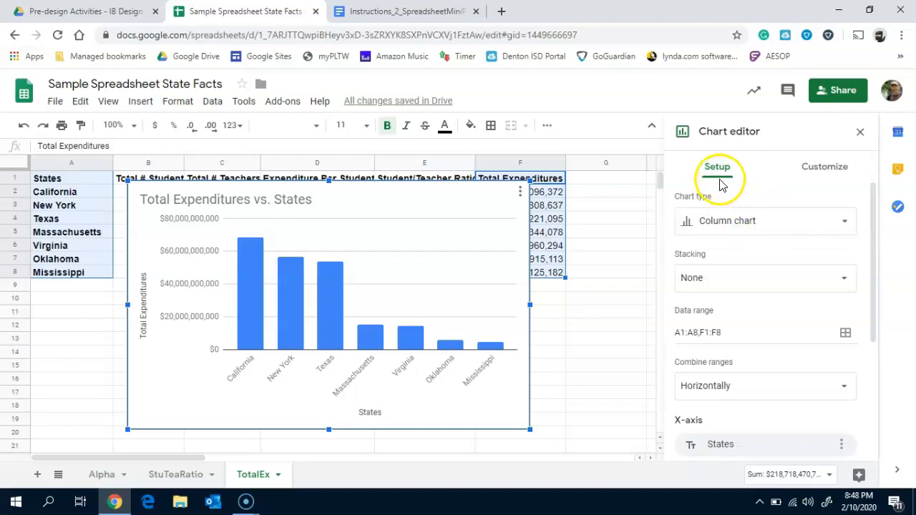
{"action": "left_click", "coordinate": [826, 224]}
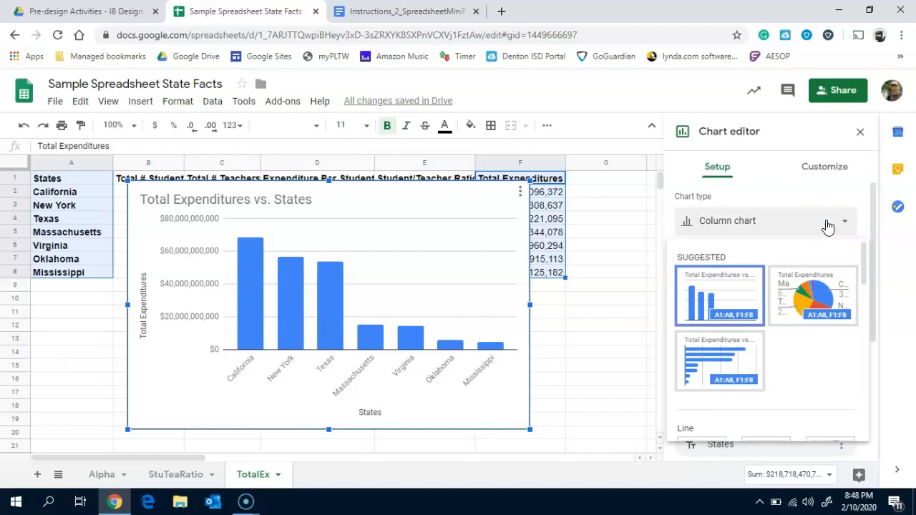
{"action": "left_click", "coordinate": [722, 363]}
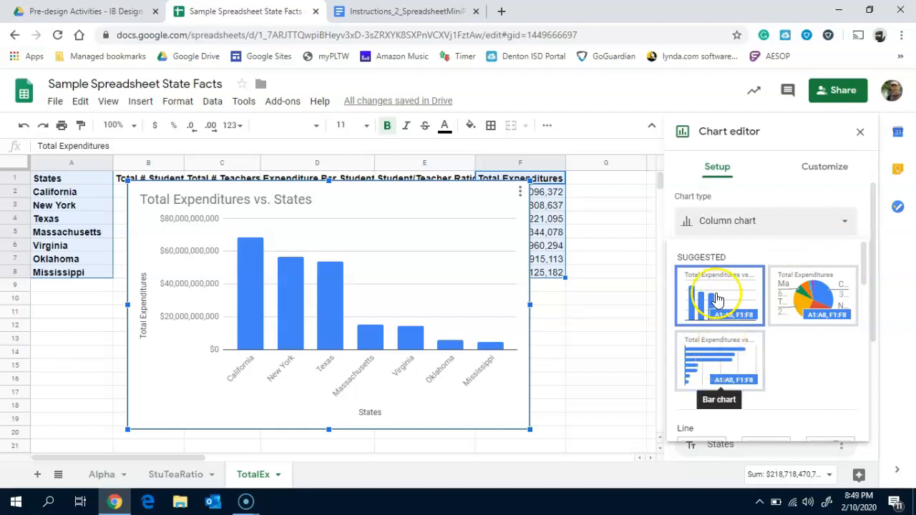
{"action": "left_click", "coordinate": [705, 373]}
{"action": "left_click", "coordinate": [705, 373]}
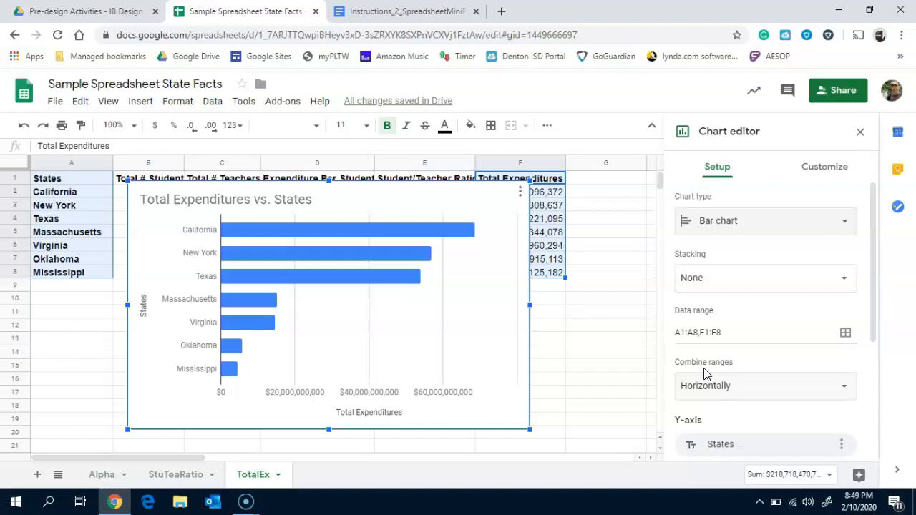
Change the bar chart's title to "Total Expenditures by States" and close the chart editor.
{"action": "left_click", "coordinate": [254, 200]}
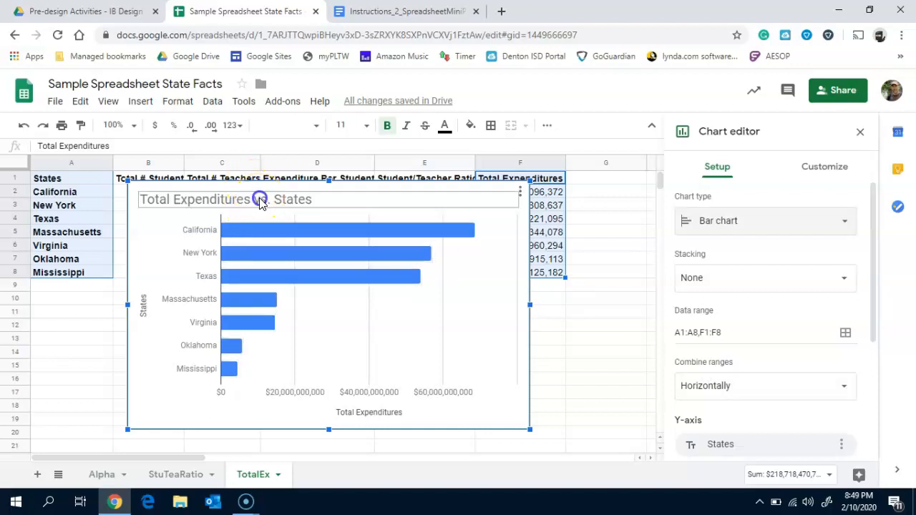
{"action": "double_click", "coordinate": [263, 201]}
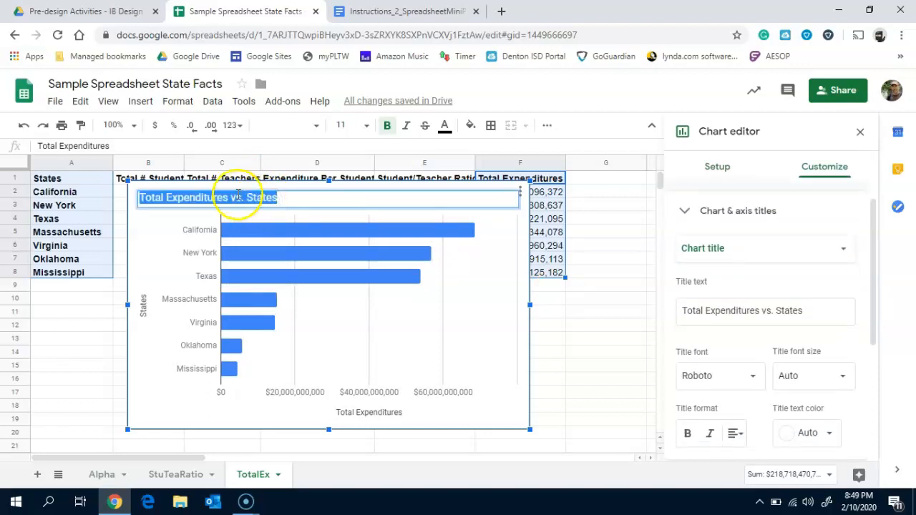
{"action": "left_click", "coordinate": [245, 199]}
{"action": "key", "text": "BackSpace"}
{"action": "key", "text": "BackSpace"}
{"action": "key", "text": "BackSpace"}
{"action": "type", "text": "by"}
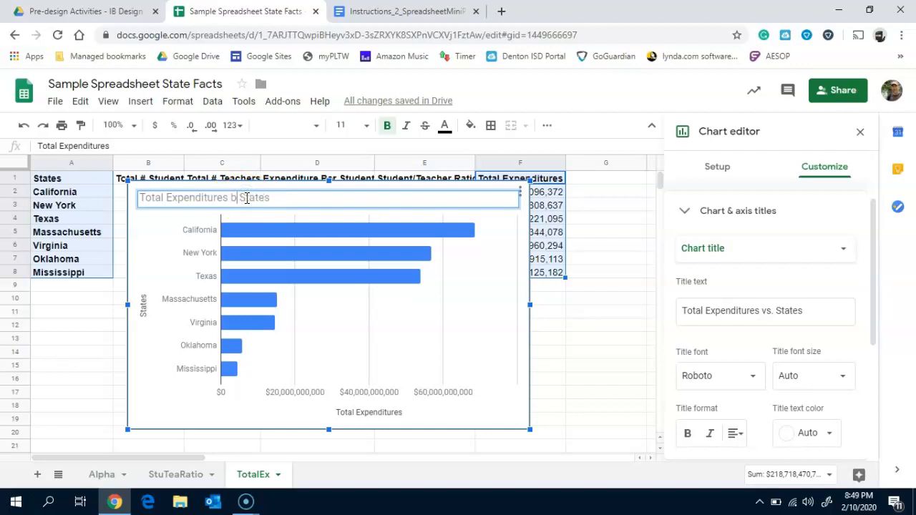
{"action": "left_click", "coordinate": [95, 408]}
Move the Total Expenditures by States chart below the data table so it no longer covers the figures.
{"action": "left_click", "coordinate": [177, 288]}
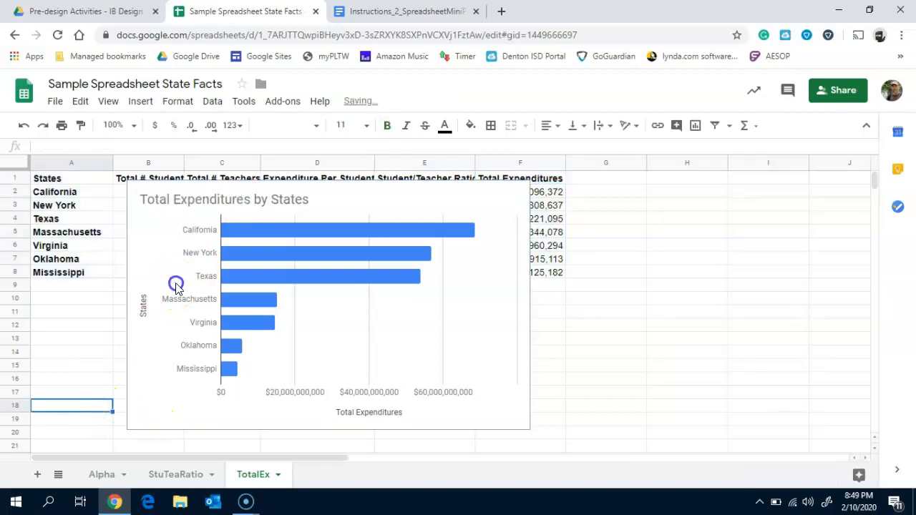
{"action": "left_click", "coordinate": [129, 203]}
{"action": "left_click_drag", "start_coordinate": [129, 202], "coordinate": [117, 313]}
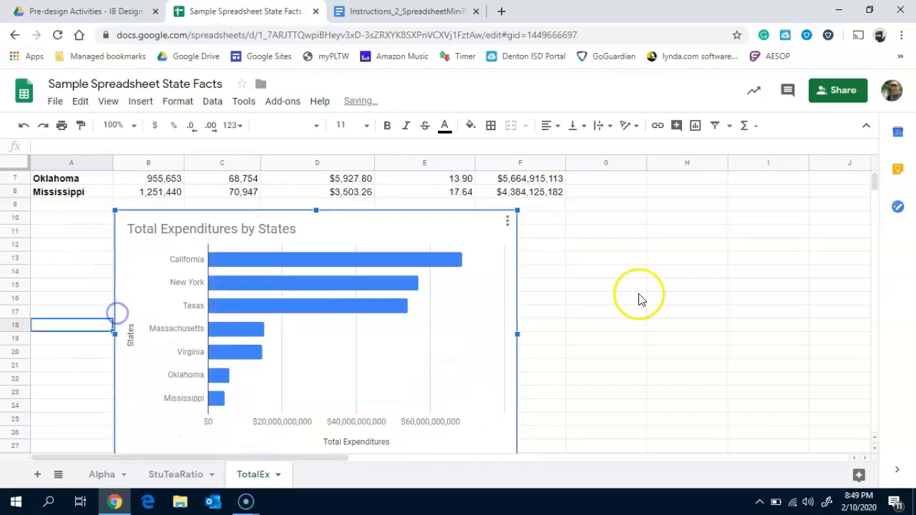
{"action": "left_click", "coordinate": [659, 300]}
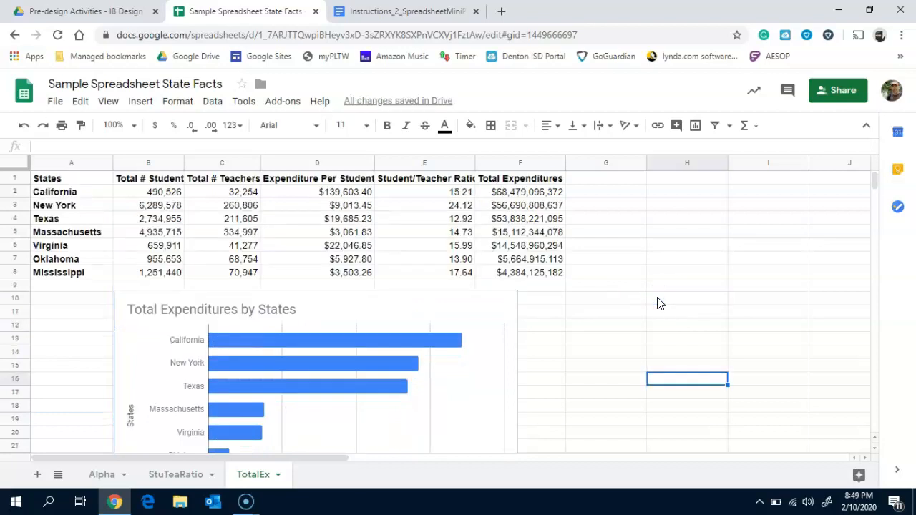